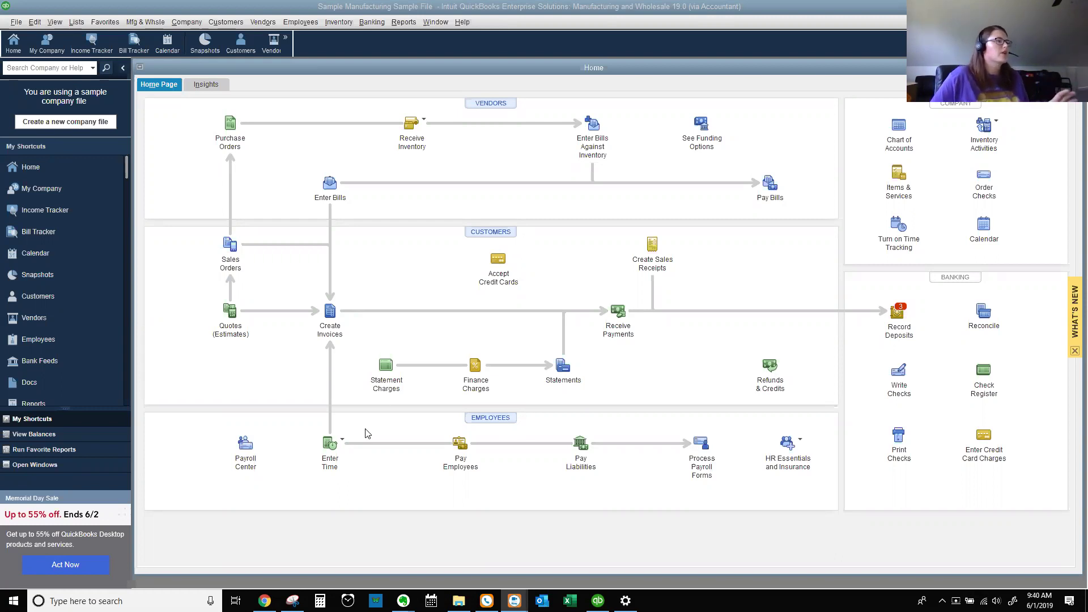
# - Maximize the Sample Manufacturing Home page, then browse the Edit and Reports menus
pyautogui.click(384, 233)
pyautogui.doubleClick(391, 67)
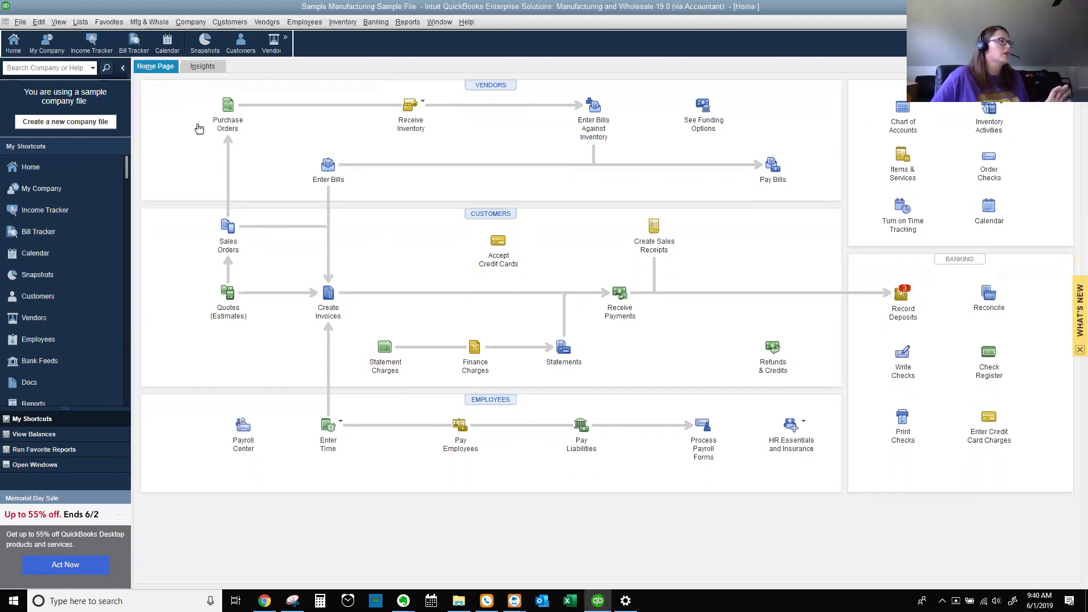
pyautogui.click(40, 21)
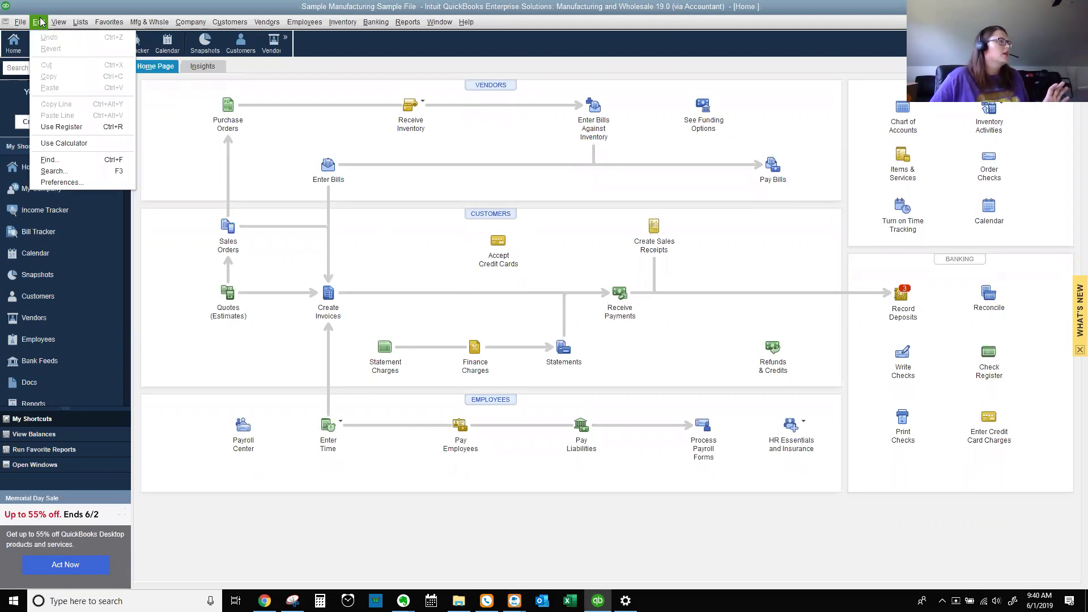
pyautogui.click(49, 6)
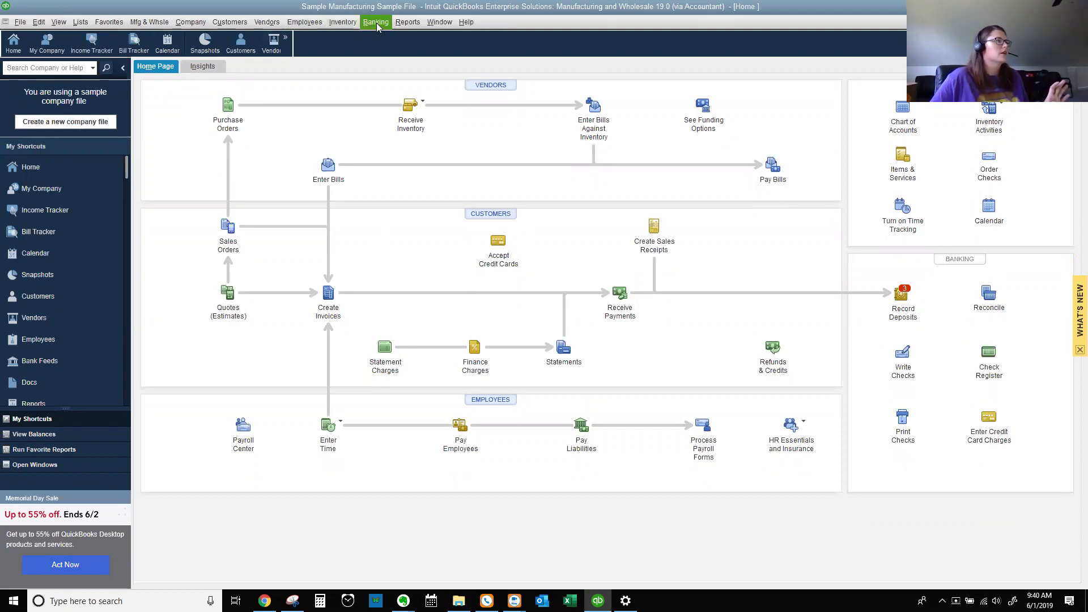
pyautogui.click(407, 22)
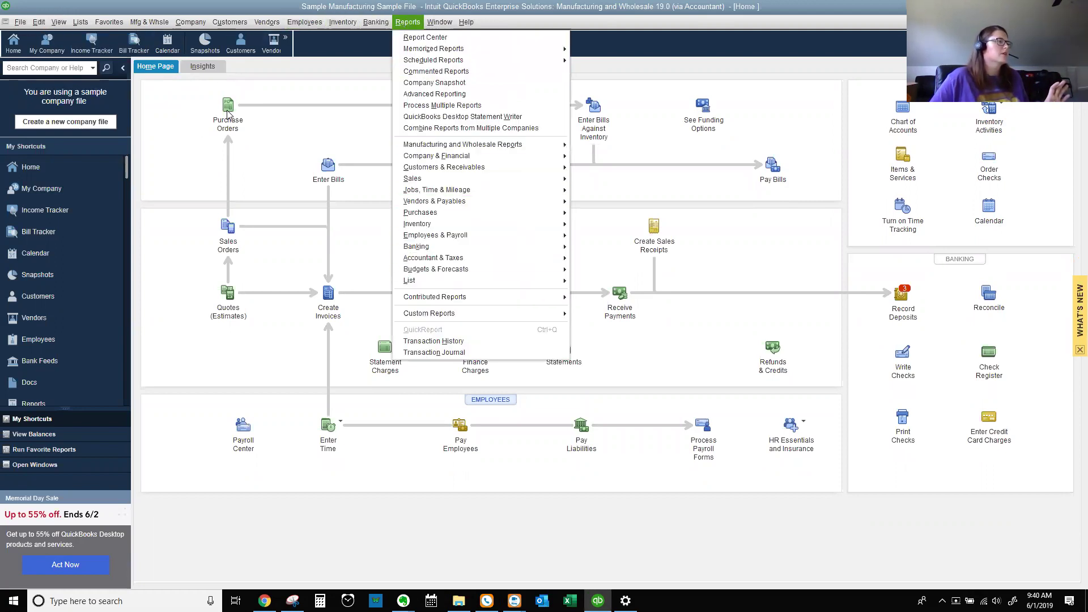
pyautogui.click(42, 23)
pyautogui.click(41, 23)
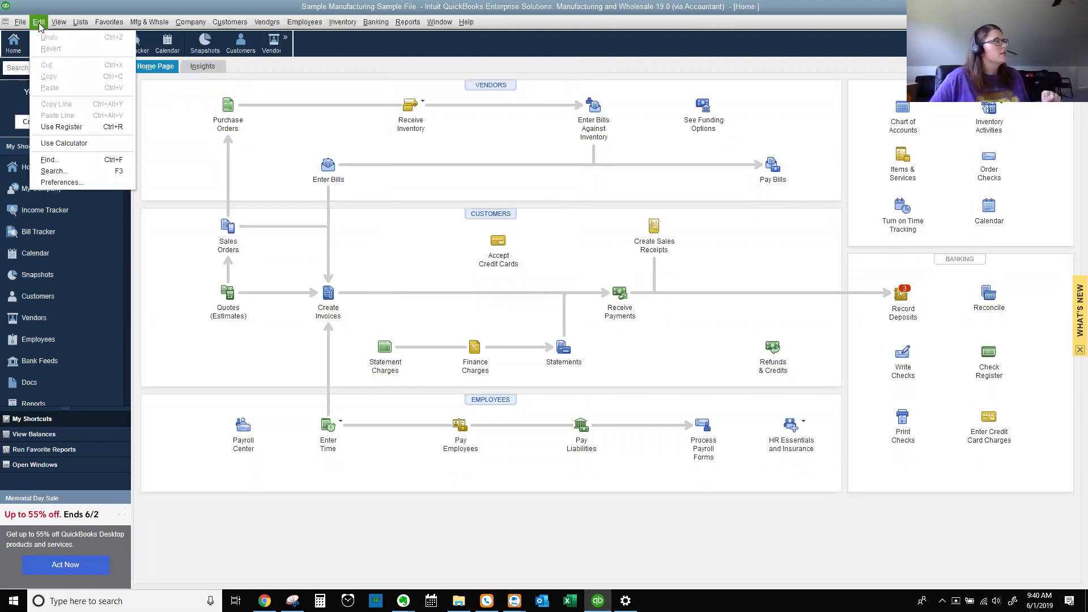
pyautogui.click(39, 23)
pyautogui.click(40, 23)
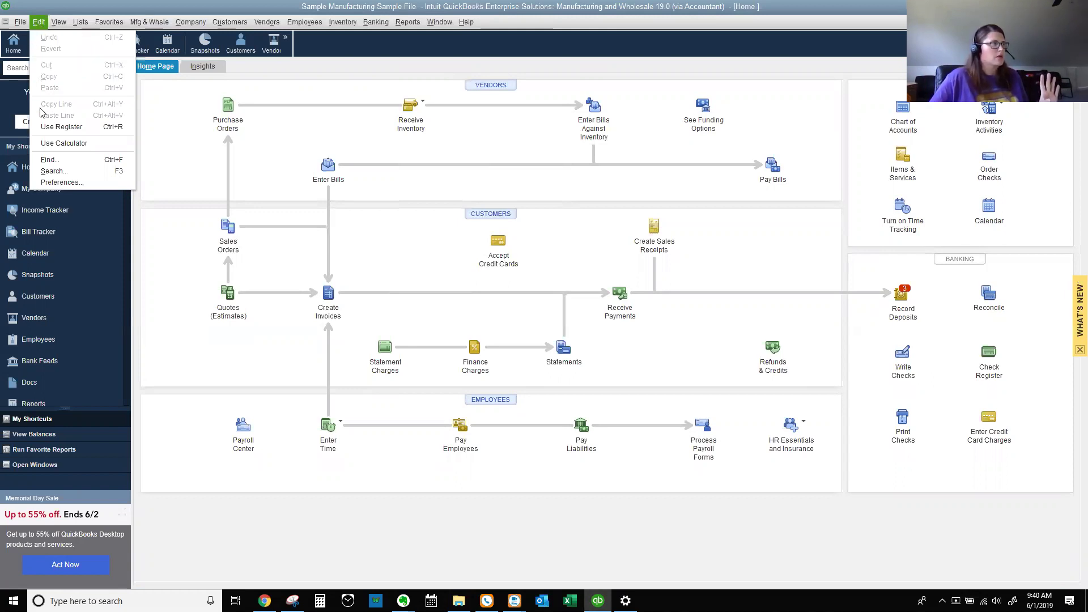
# - Show the Barcodes tab of Advanced Inventory Settings from the Items & Inventory company preferences
pyautogui.click(63, 183)
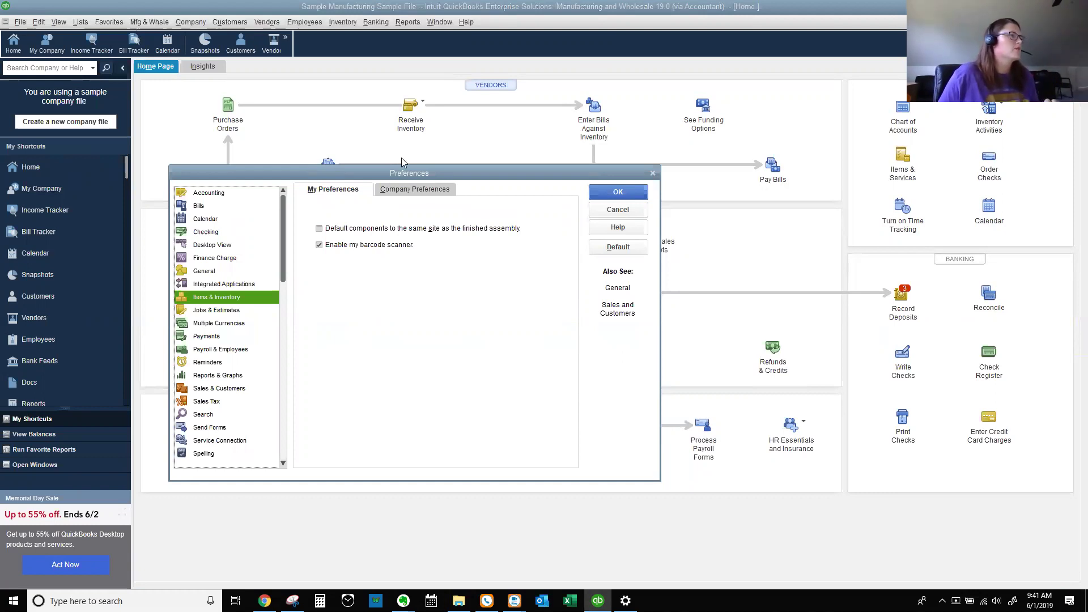
pyautogui.click(419, 190)
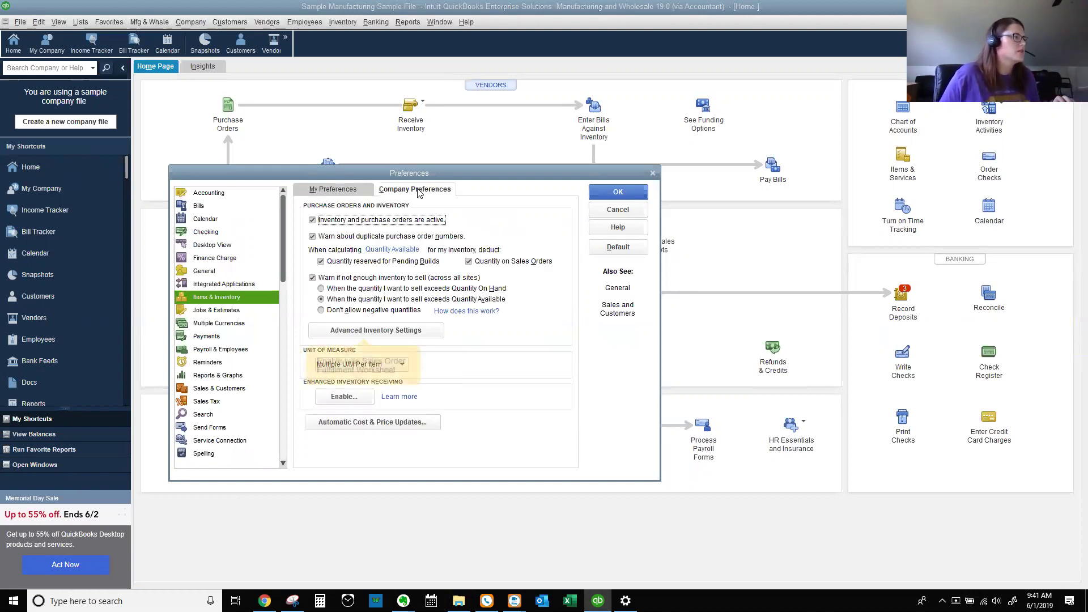
pyautogui.click(411, 337)
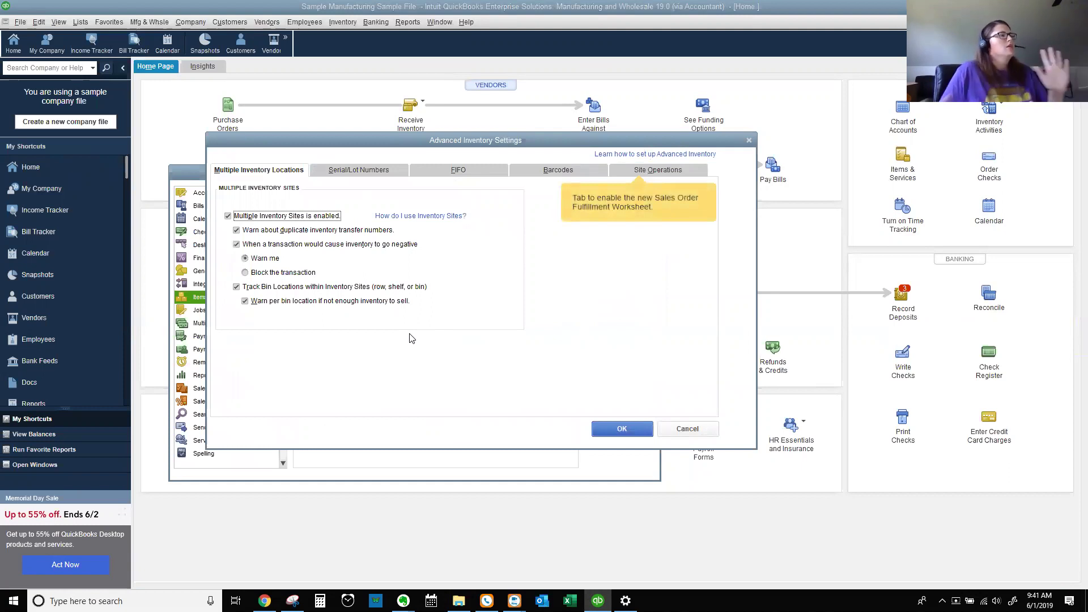
pyautogui.click(562, 170)
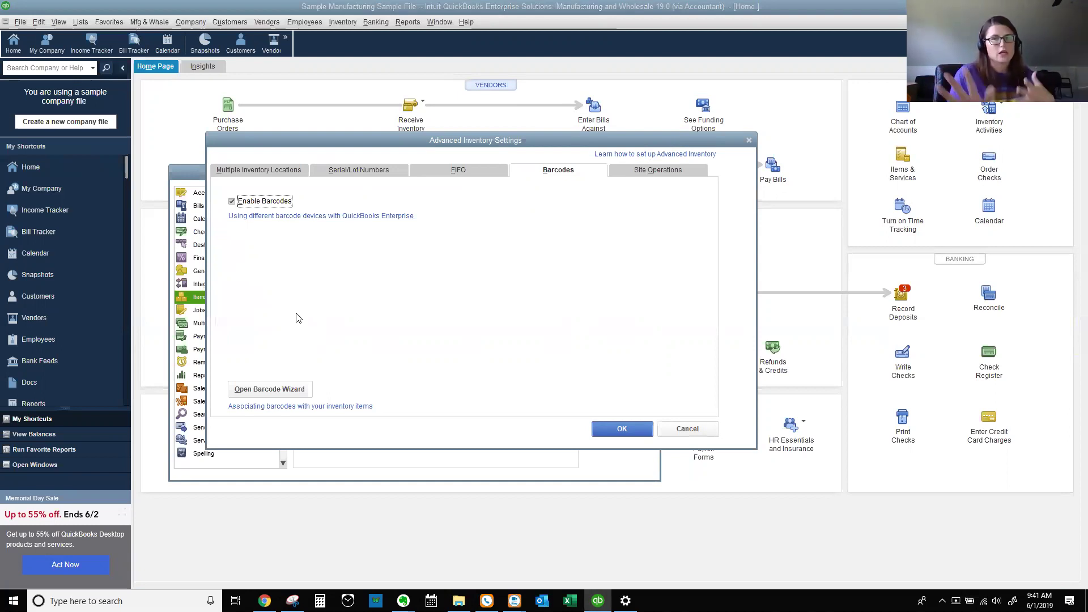
# - Launch the Barcode Scanning Setup wizard, keeping the source as 'I don't currently track barcodes in QuickBooks'
pyautogui.click(299, 387)
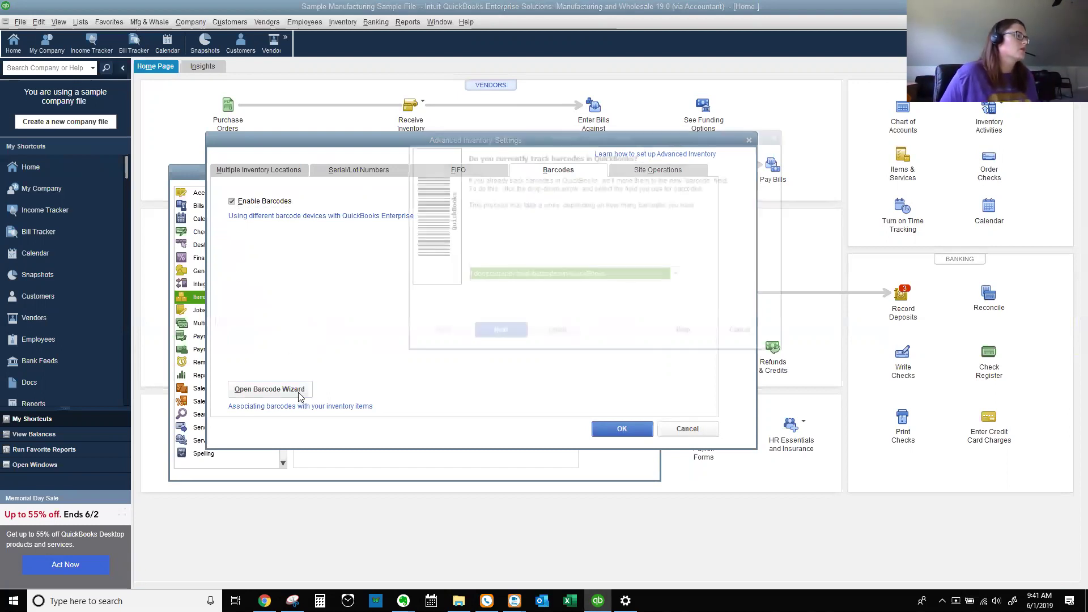
pyautogui.click(587, 275)
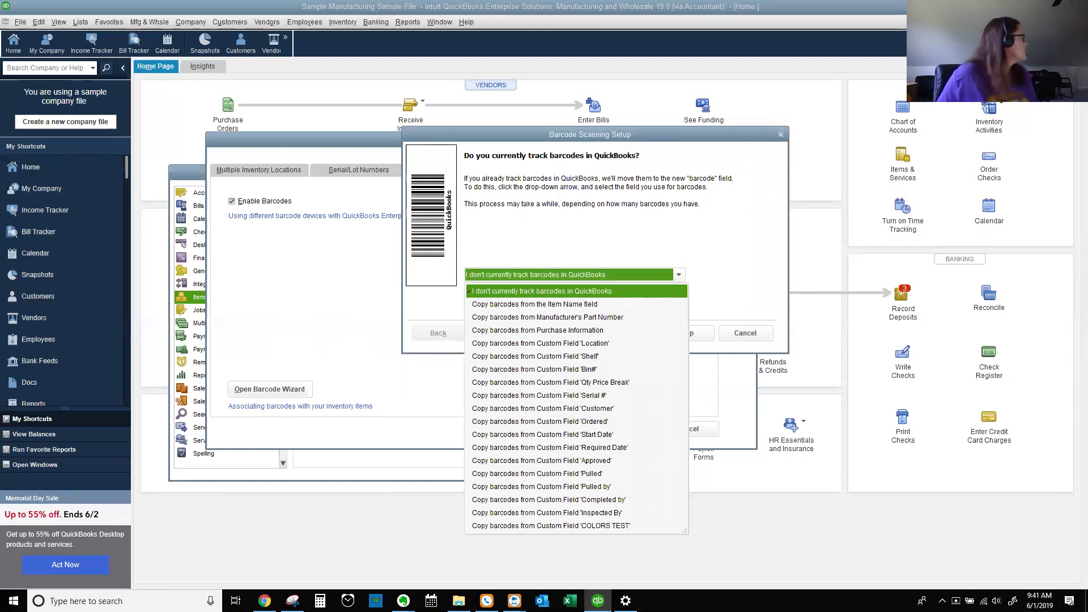
pyautogui.press('Escape')
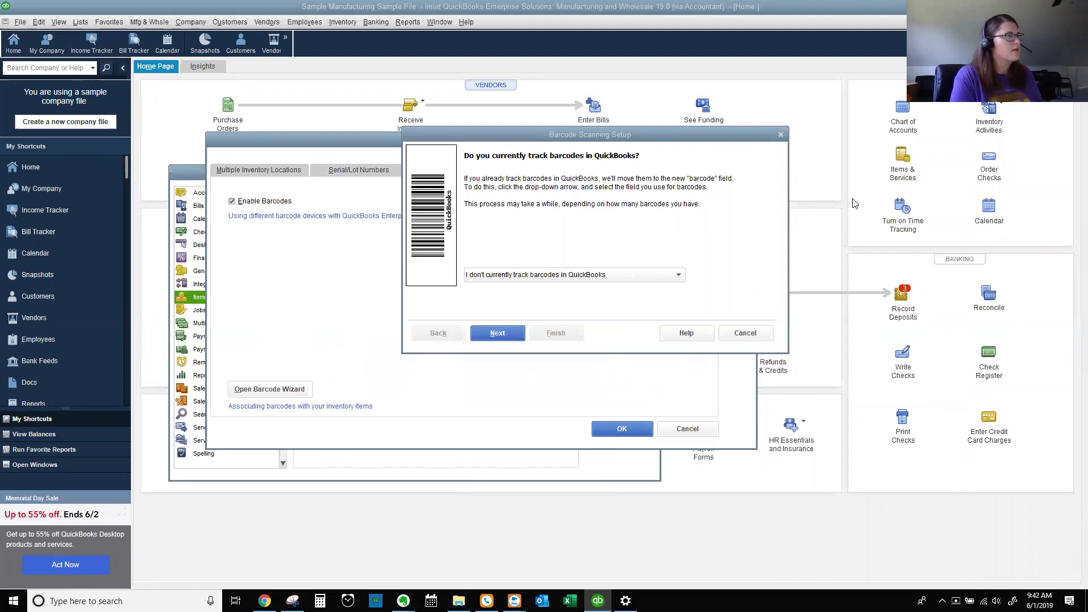
# - Set the barcode source to 'Copy barcodes from the Item Name field' and advance to 'Almost done!'
pyautogui.click(586, 273)
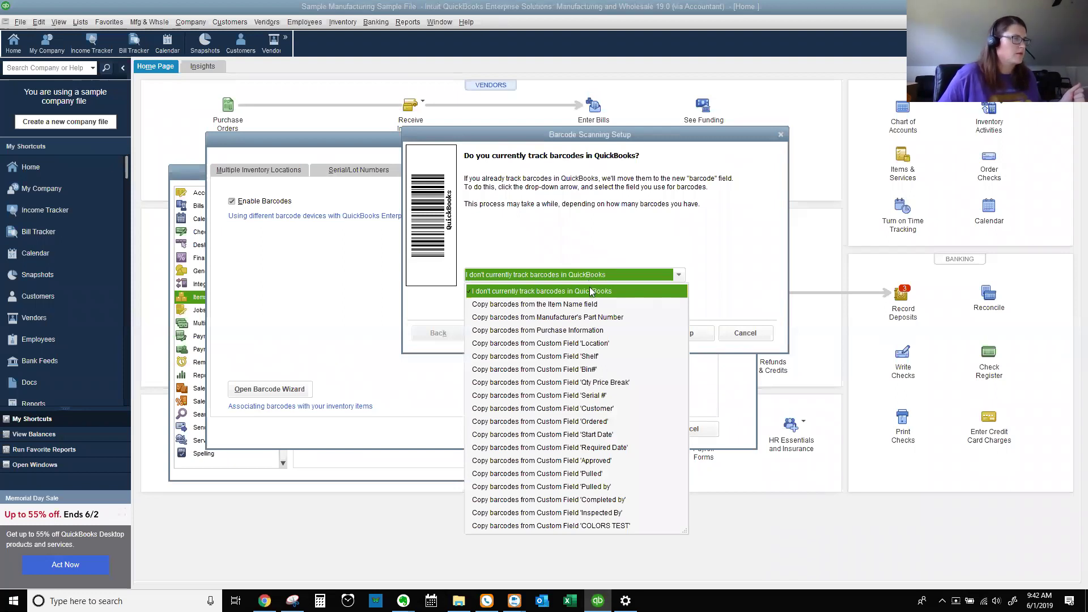
pyautogui.click(596, 306)
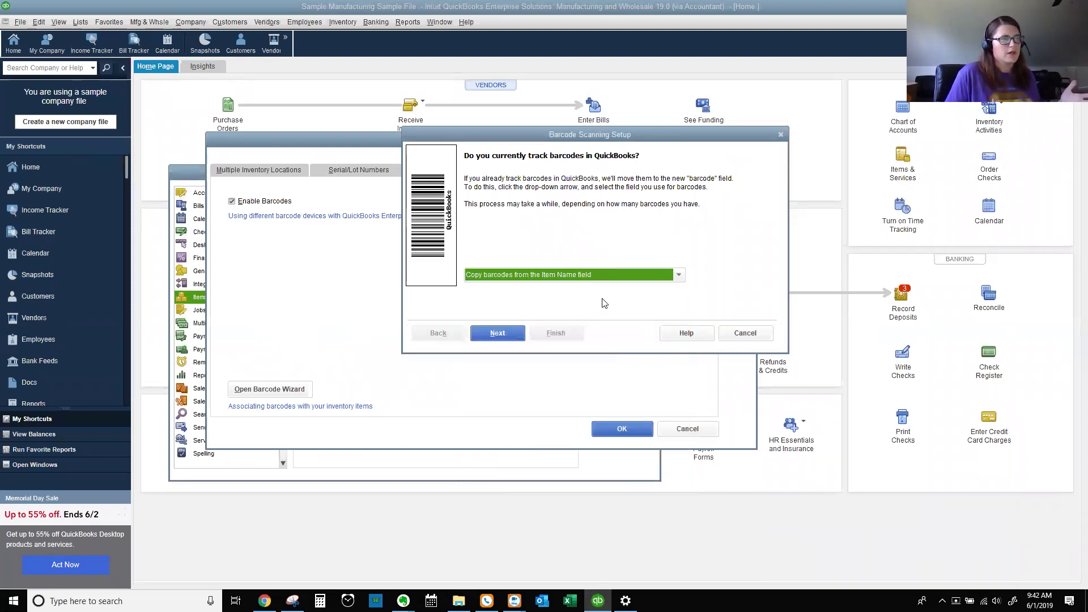
pyautogui.click(616, 279)
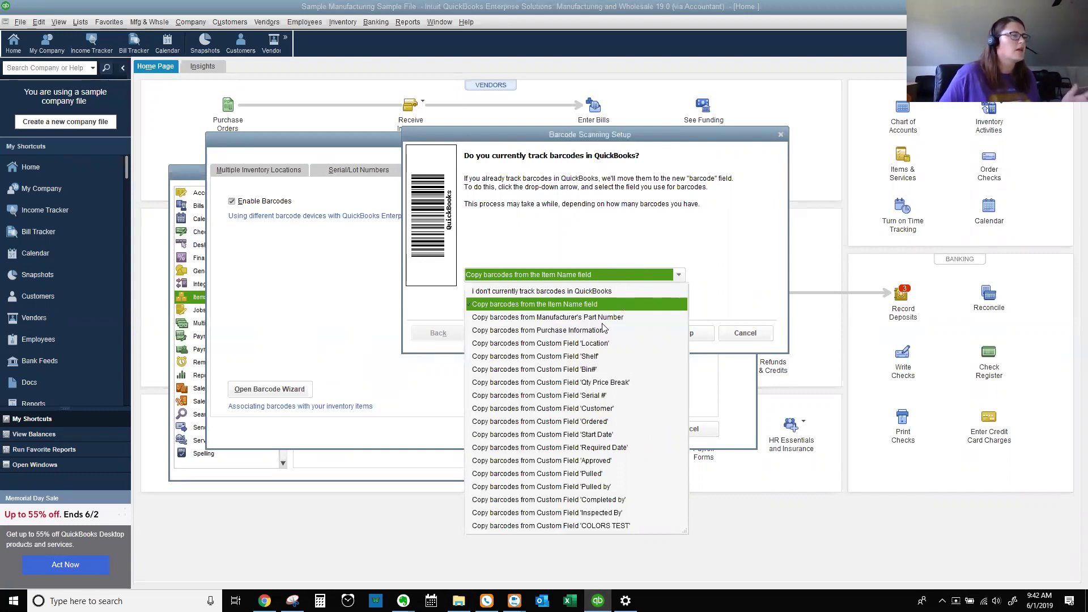
pyautogui.click(622, 280)
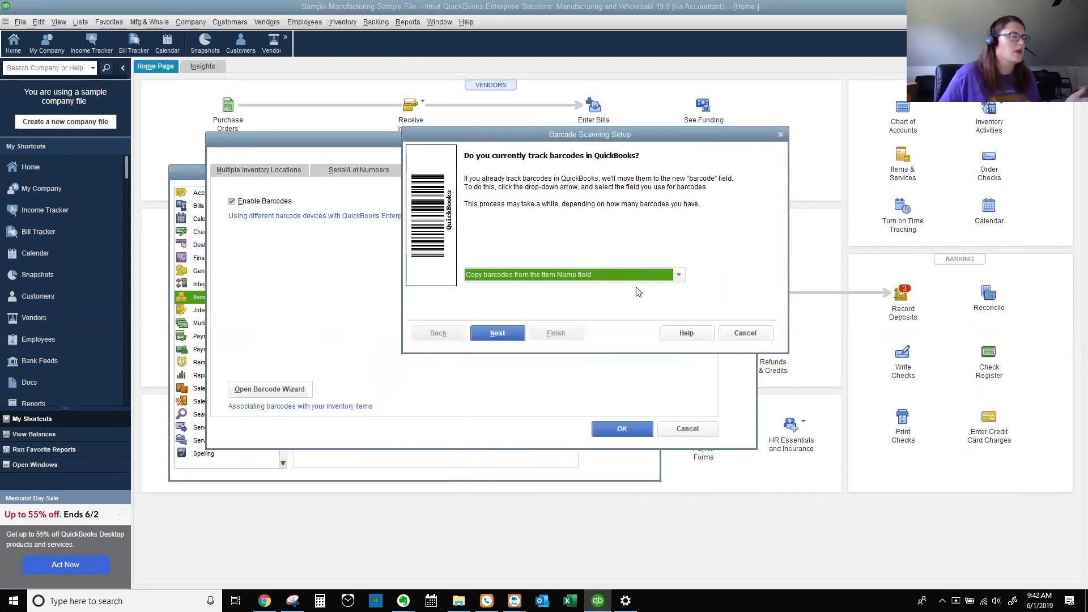
pyautogui.click(497, 334)
pyautogui.click(497, 336)
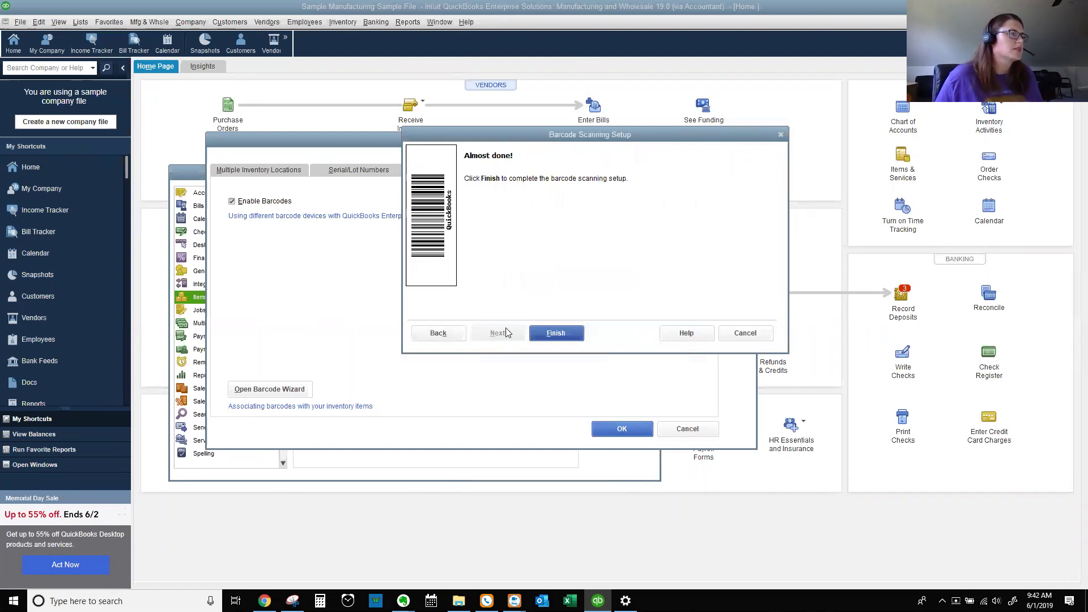
# - Finish the wizard, save the inventory preferences, and acknowledge 0 barcodes copied from 67 items
pyautogui.click(541, 333)
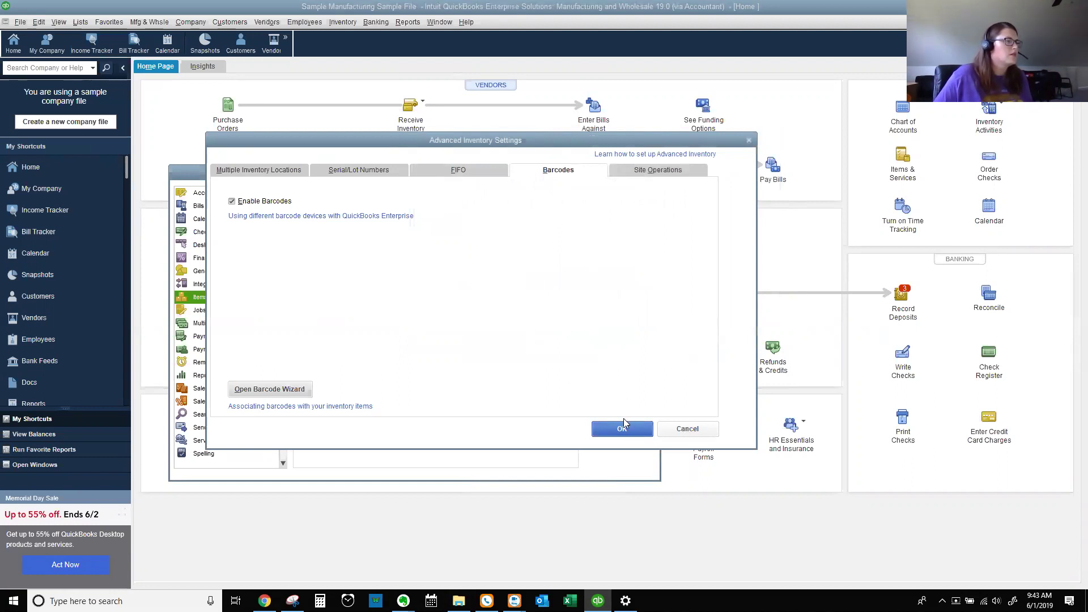
pyautogui.click(637, 433)
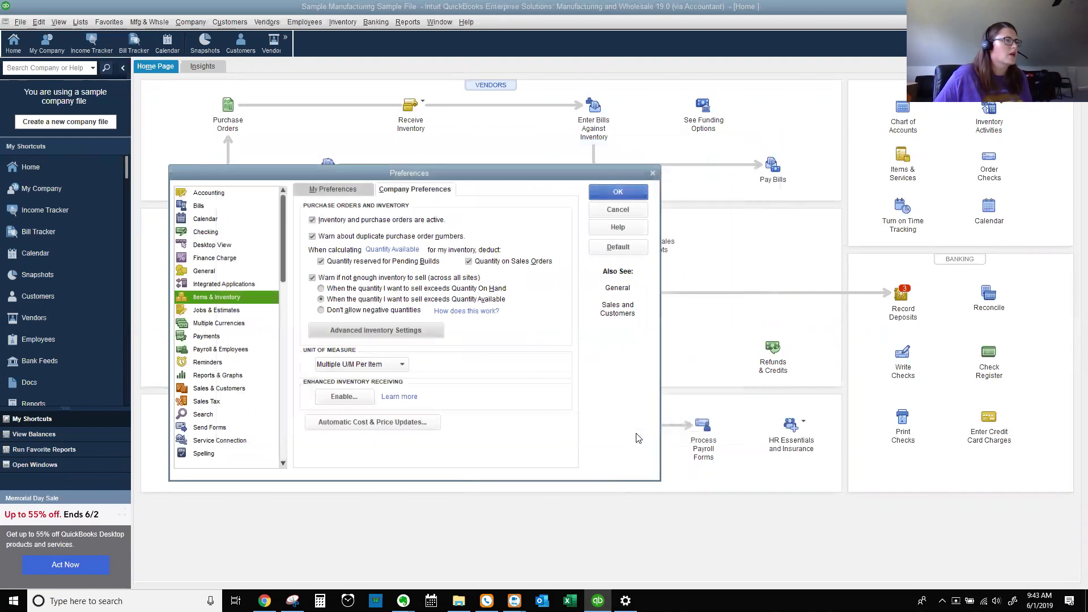
pyautogui.click(627, 192)
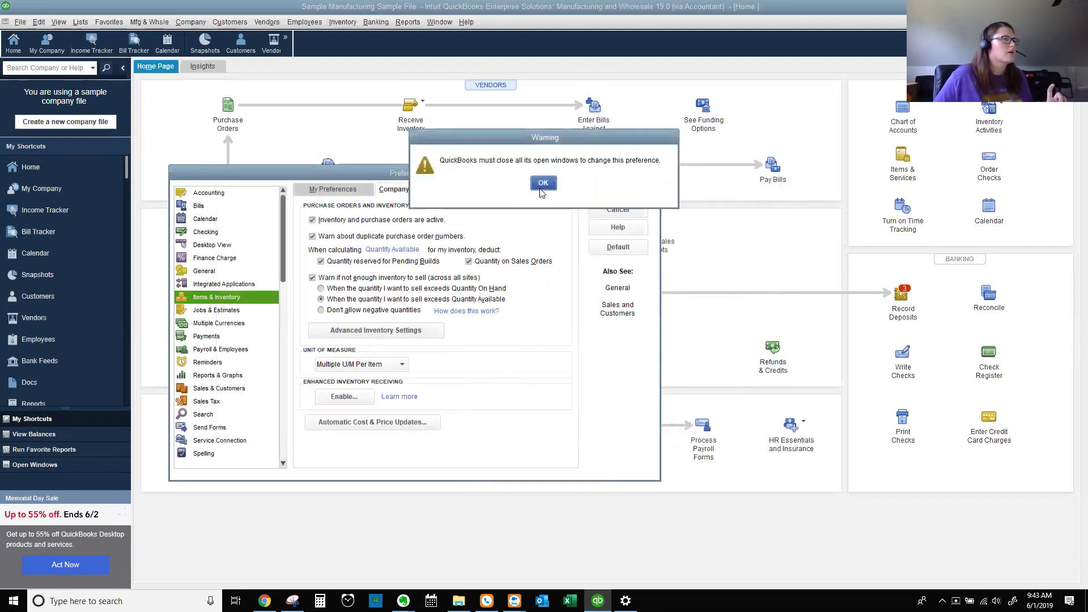
pyautogui.click(540, 187)
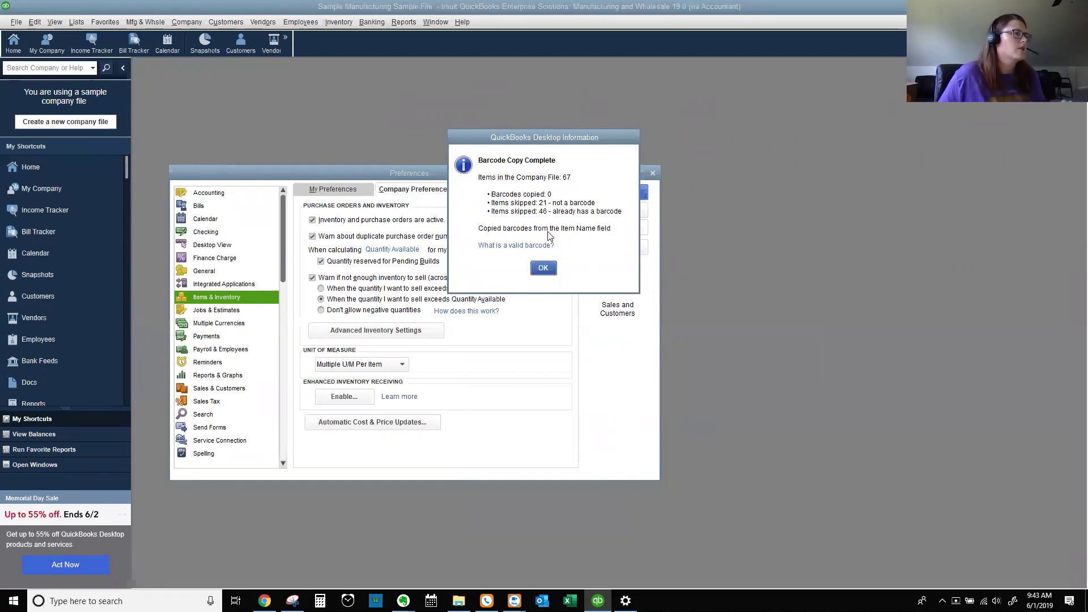
pyautogui.click(543, 269)
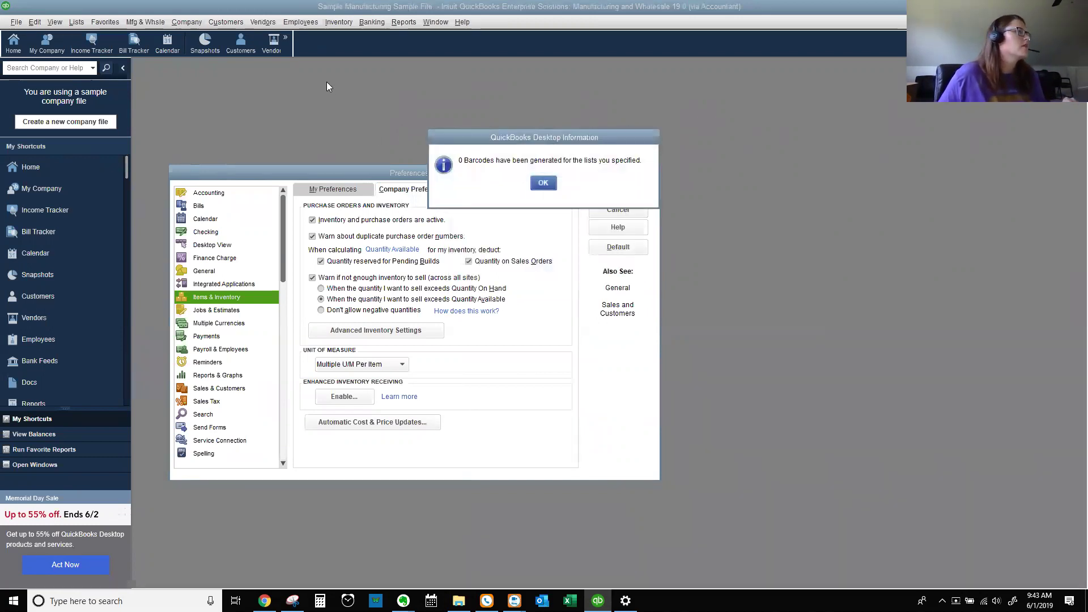
pyautogui.click(543, 184)
# - Open the maximized Item List and edit the Screw item 0034-156 (SC-10x5-SS)
pyautogui.click(225, 21)
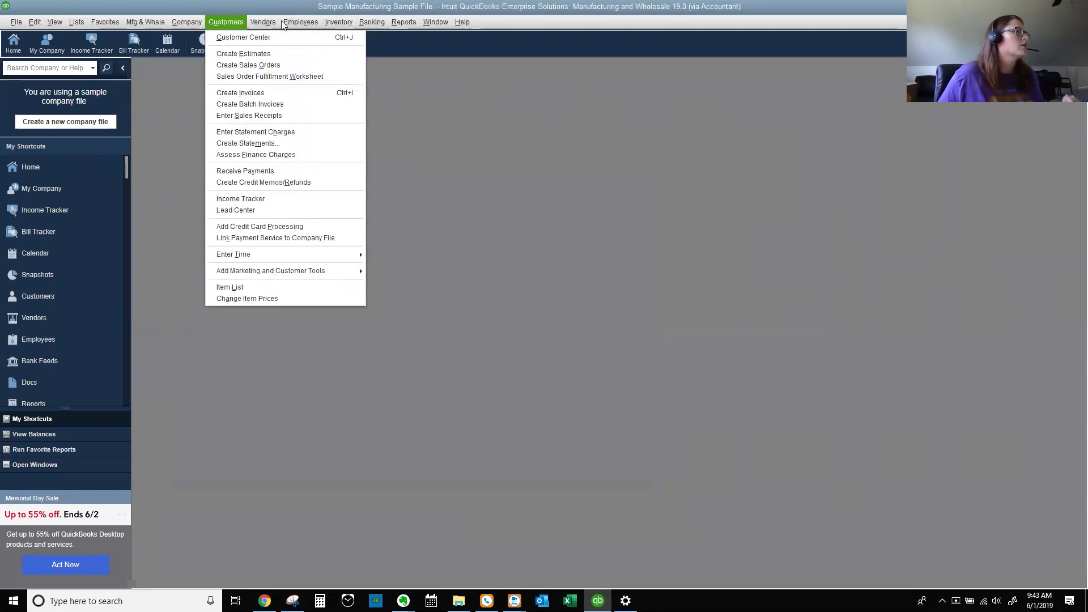
pyautogui.moveTo(348, 22)
pyautogui.click(347, 48)
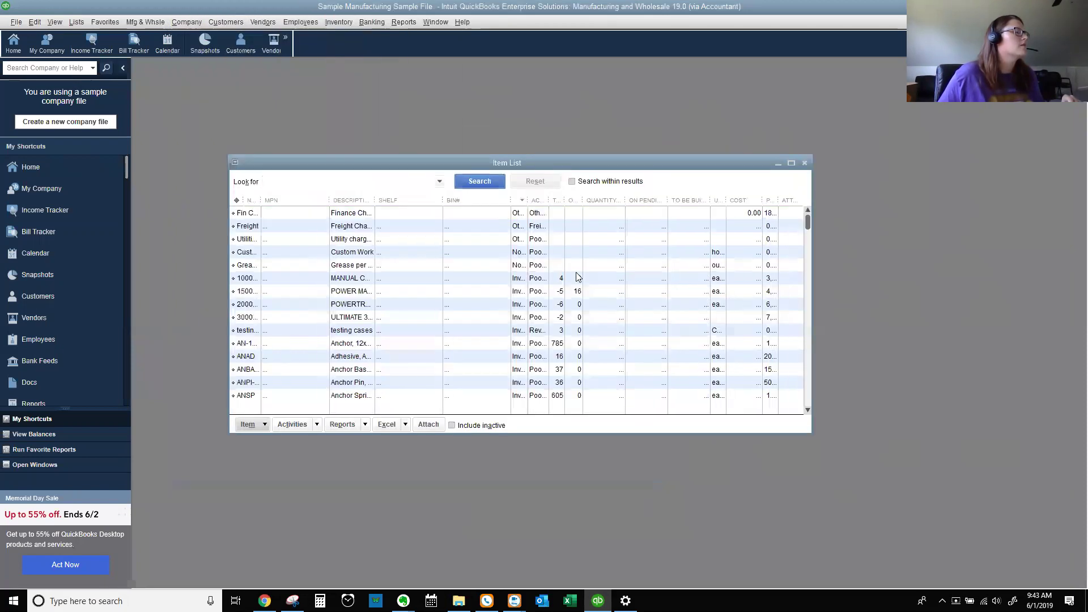
pyautogui.doubleClick(489, 163)
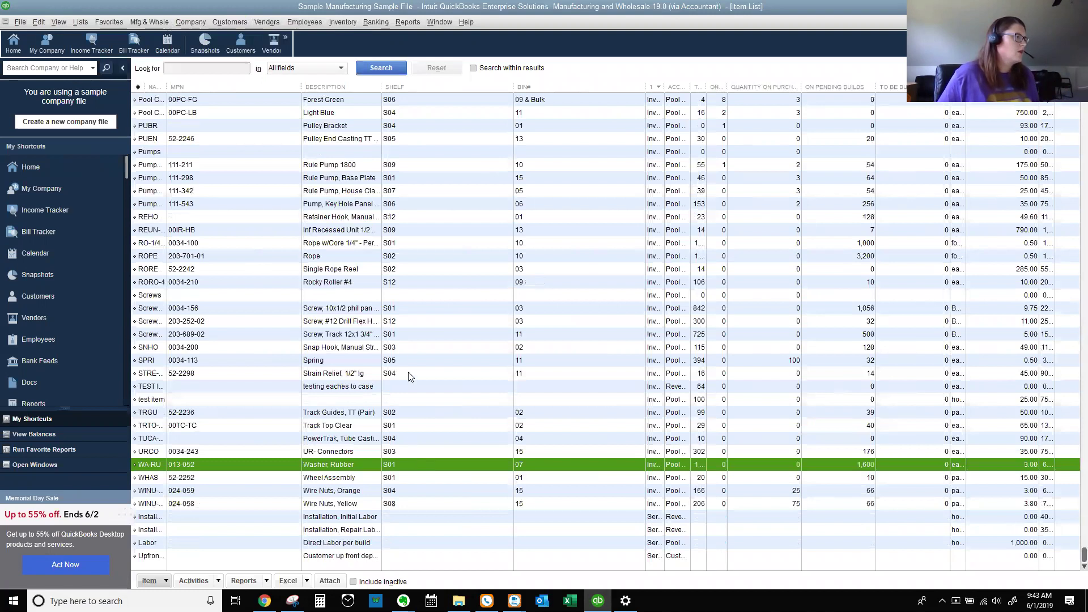
pyautogui.click(408, 312)
pyautogui.doubleClick(408, 313)
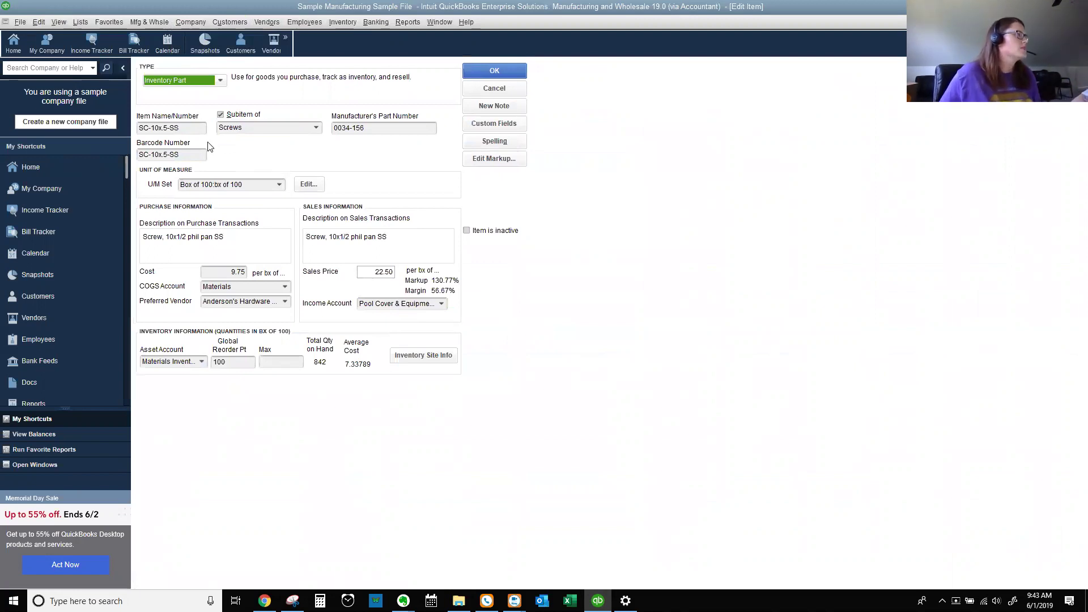
# - Select the whole Barcode Number value SC-10x5-SS in the screw's Edit Item form
pyautogui.press('Tab')
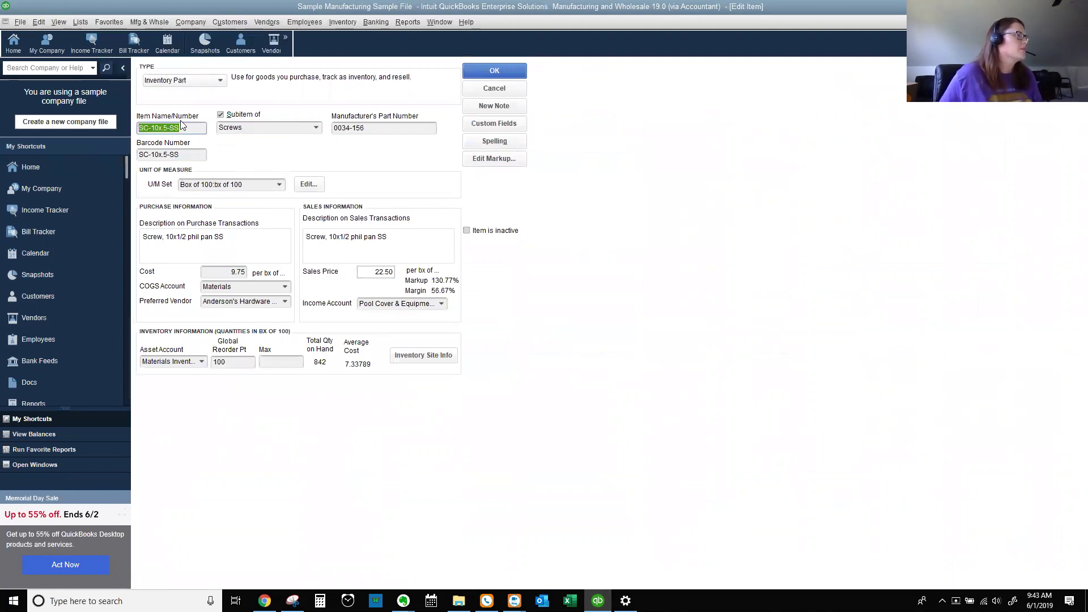
pyautogui.click(198, 155)
pyautogui.doubleClick(198, 154)
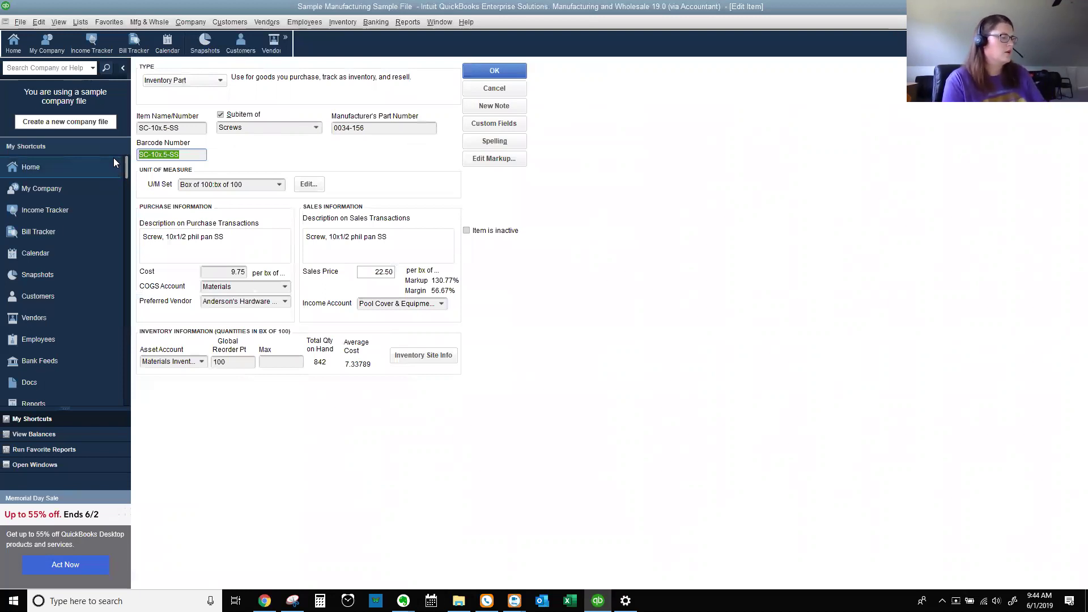
pyautogui.write('855109811684')
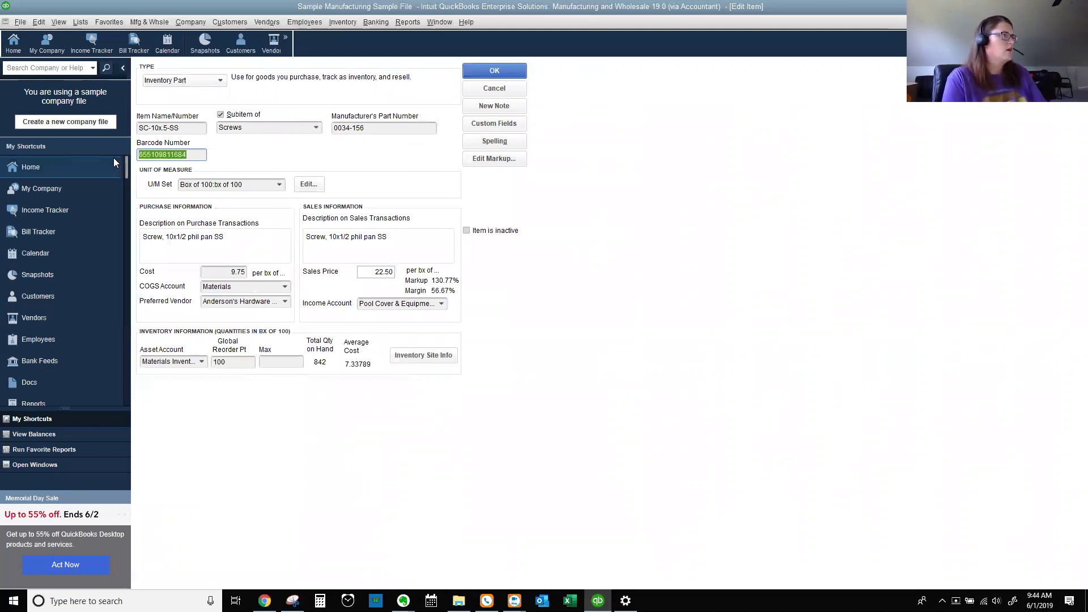